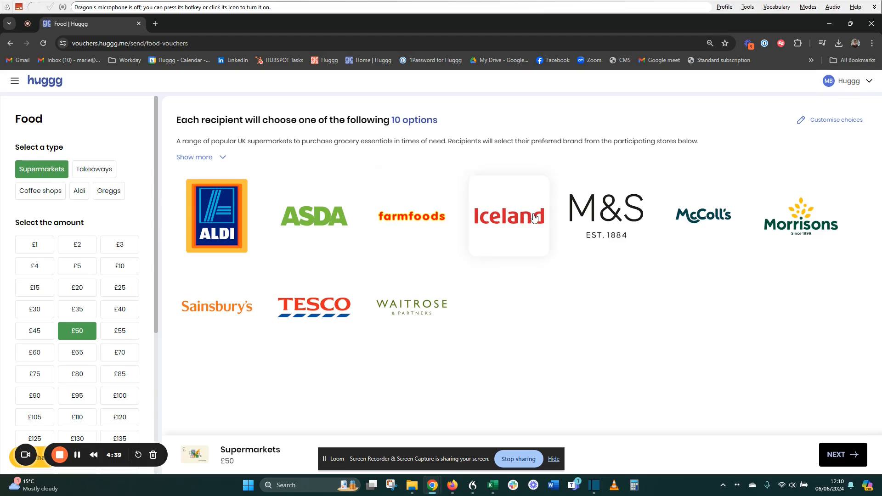
# Review the overview of all 10 supermarket store options, then close it.
pyautogui.click(387, 211)
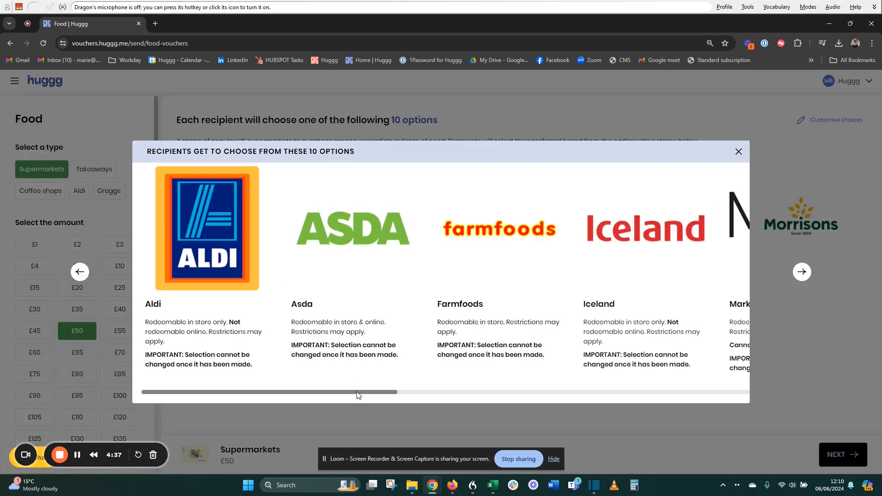
pyautogui.moveTo(366, 392)
pyautogui.mouseDown()
pyautogui.moveTo(722, 384)
pyautogui.moveTo(572, 409)
pyautogui.moveTo(369, 407)
pyautogui.mouseUp()
pyautogui.click(738, 153)
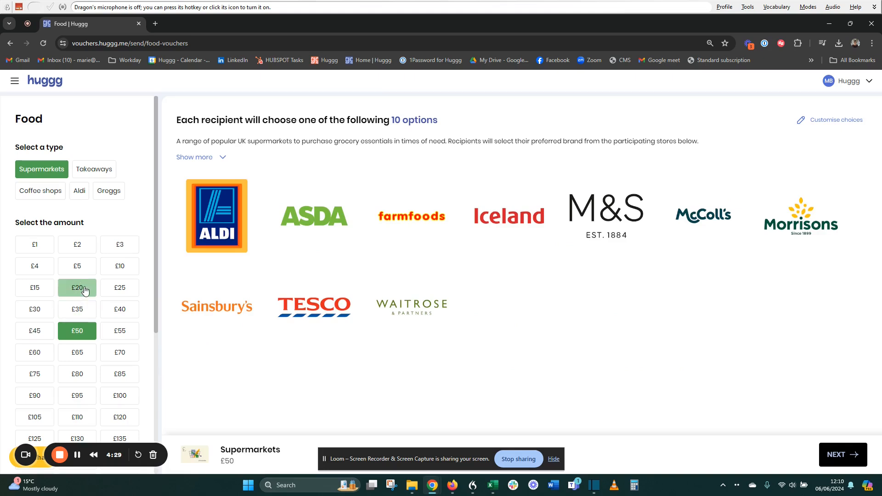
# Change the supermarket voucher amount from £50 to £20.
pyautogui.scroll(-2, 85, 290)
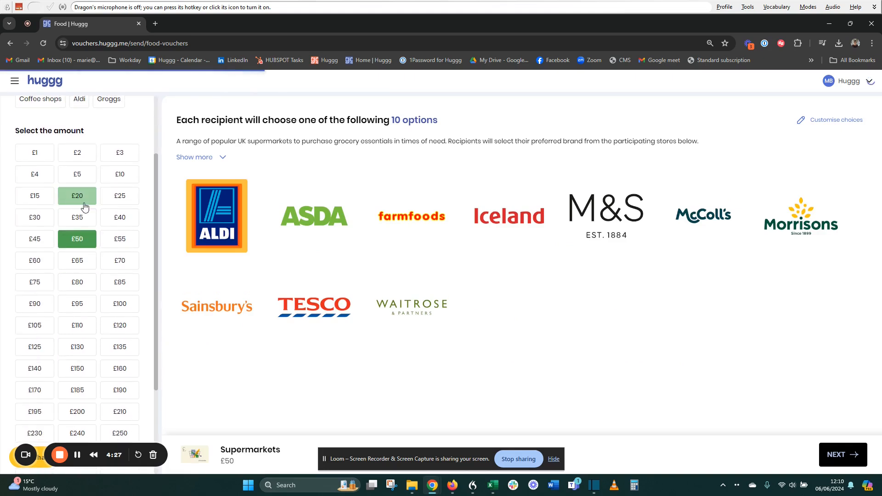
pyautogui.click(84, 207)
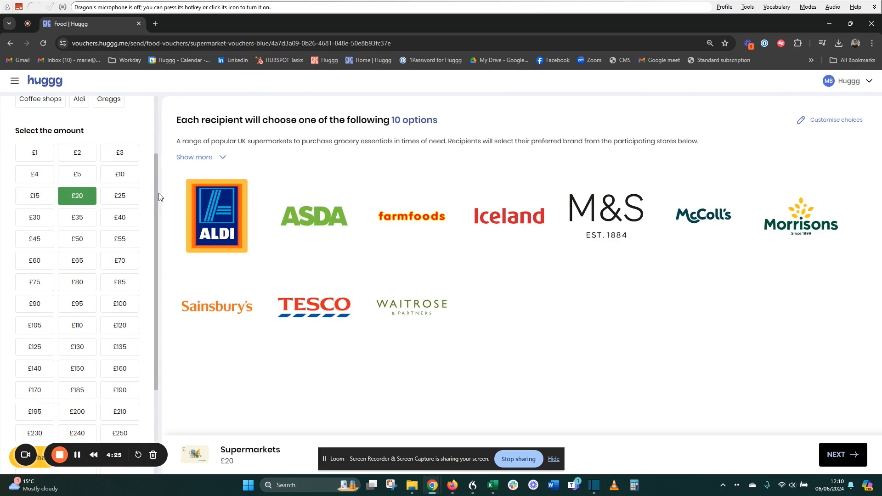
pyautogui.moveTo(156, 195); pyautogui.dragTo(157, 123)
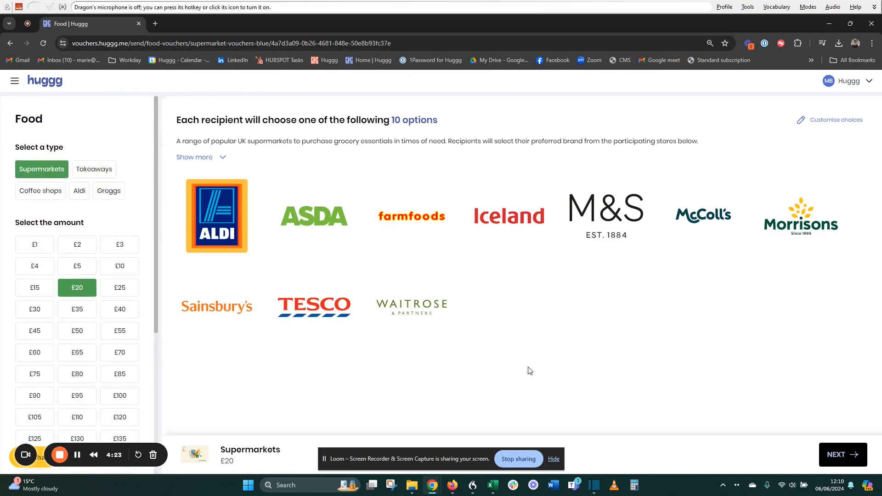
# Replace the preset restriction message with 'Here's your voucher' and continue to recipient details.
pyautogui.click(843, 465)
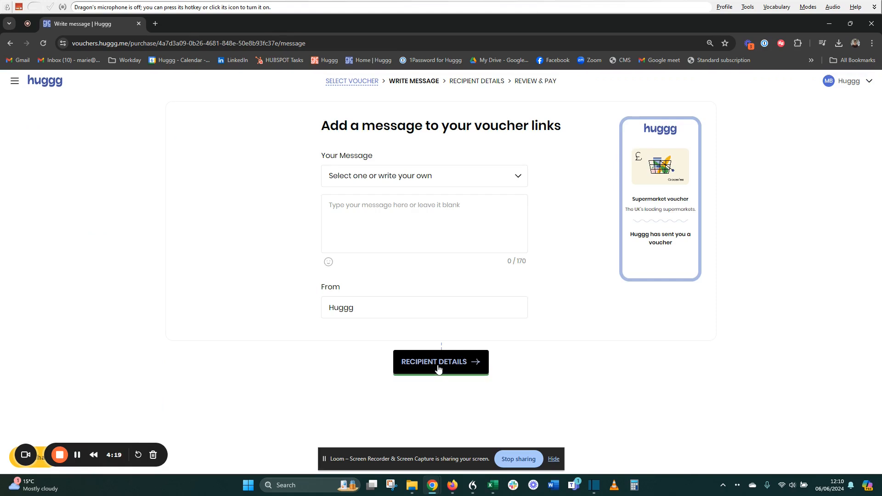
pyautogui.click(423, 185)
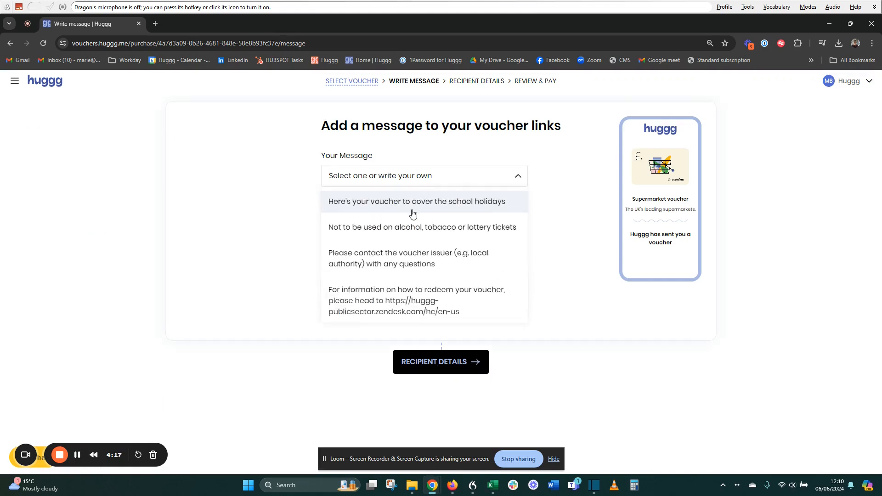
pyautogui.click(398, 227)
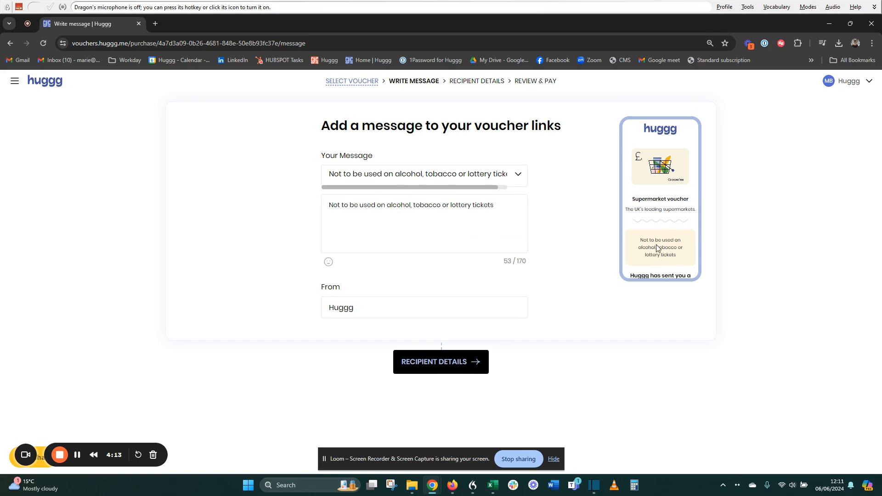
pyautogui.moveTo(410, 218); pyautogui.dragTo(315, 220)
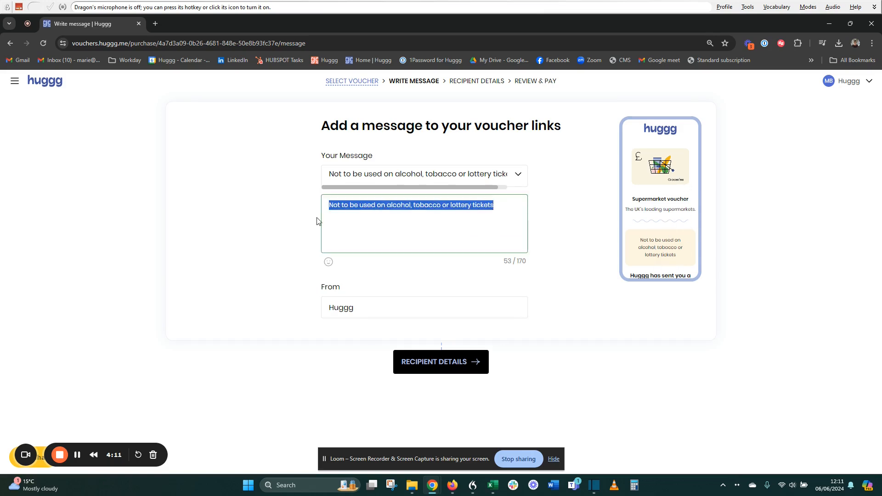
pyautogui.write("Here'")
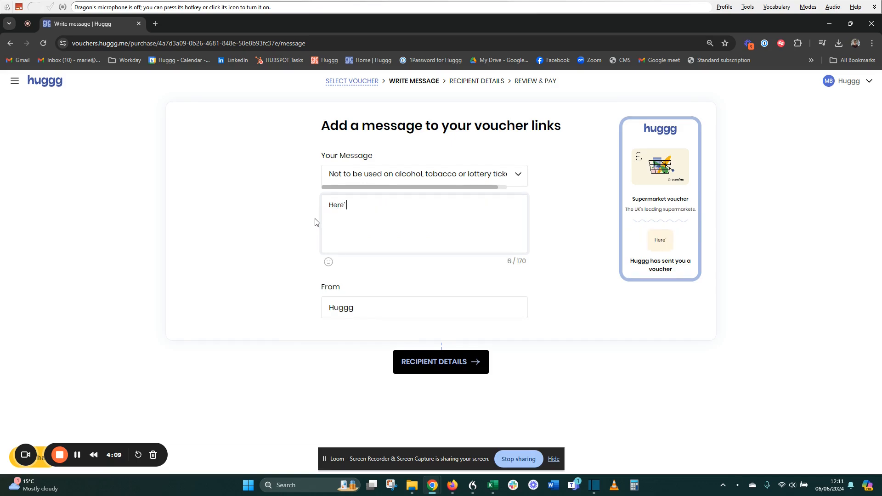
pyautogui.write('s your voucher')
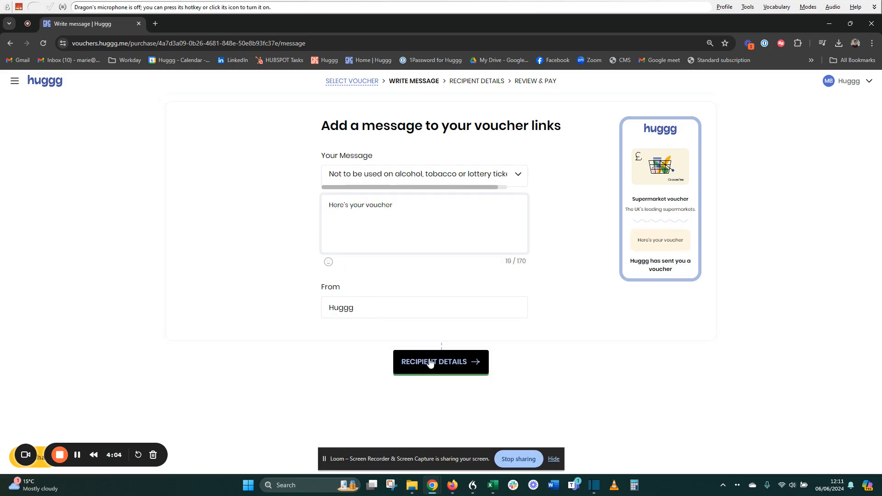
pyautogui.click(429, 361)
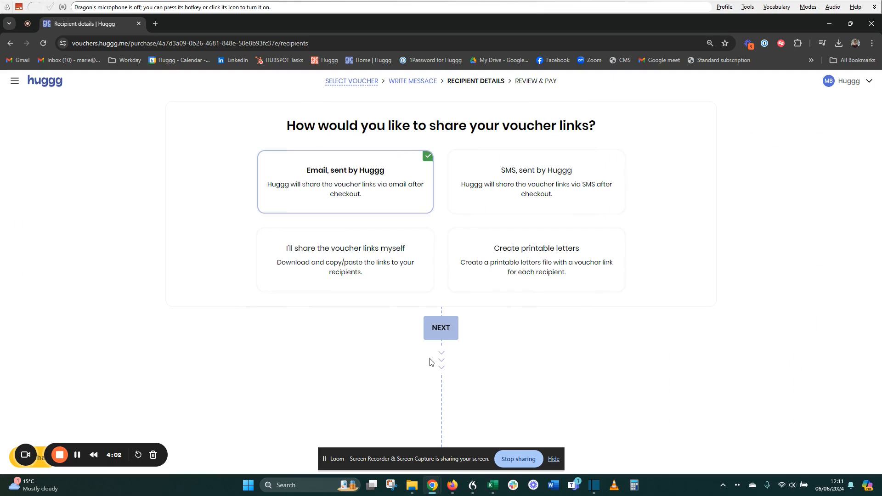
# Compare the SMS, self-share and printable-letter options, then choose 'Email, sent by Huggg'.
pyautogui.click(528, 195)
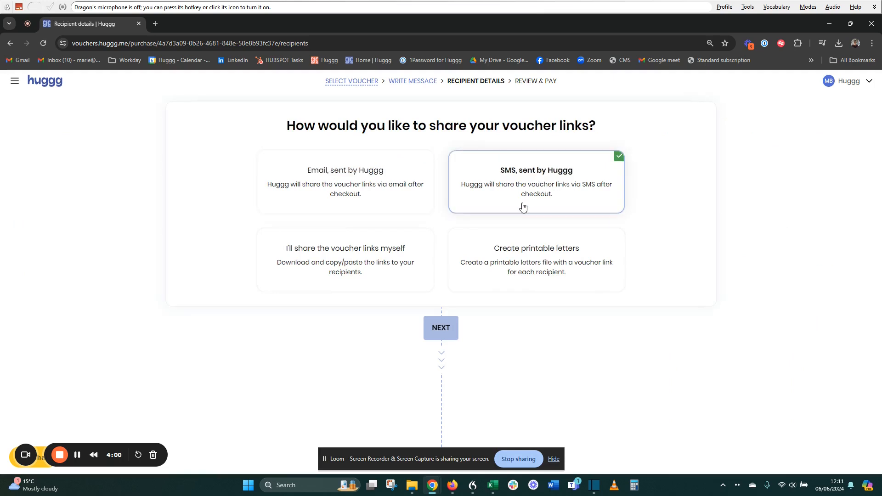
pyautogui.click(350, 253)
pyautogui.click(524, 258)
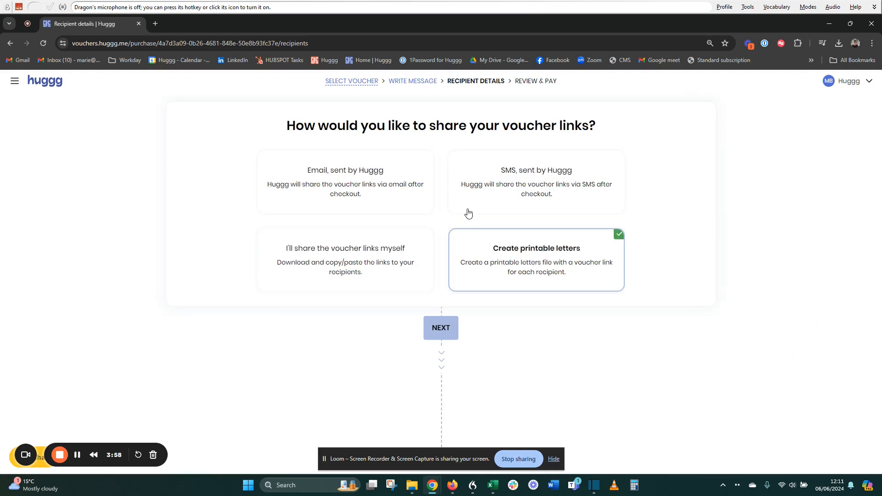
pyautogui.click(373, 170)
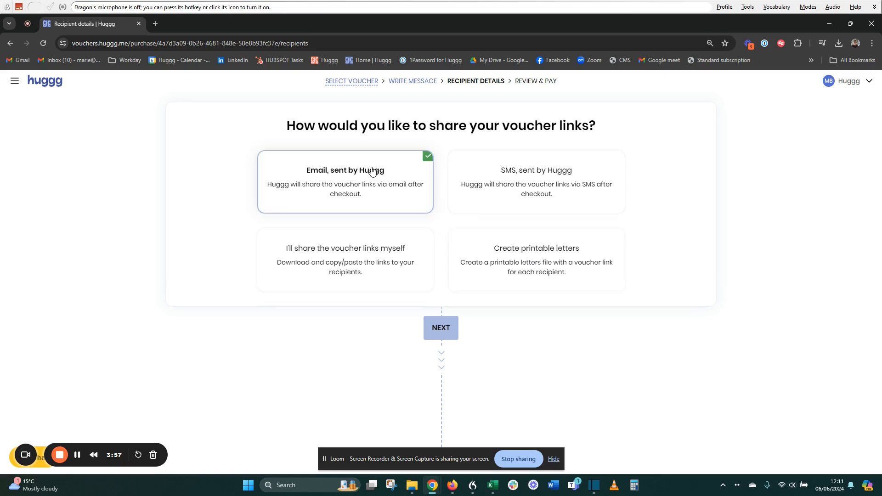
pyautogui.click(516, 171)
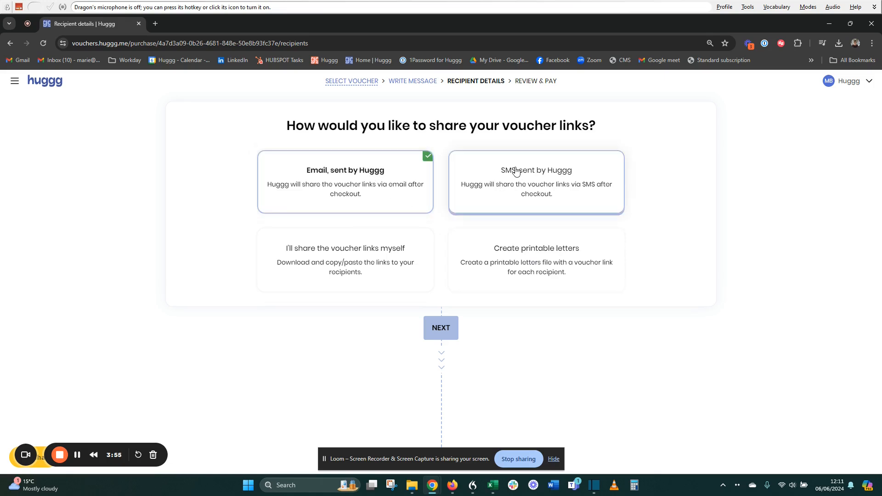
pyautogui.click(321, 193)
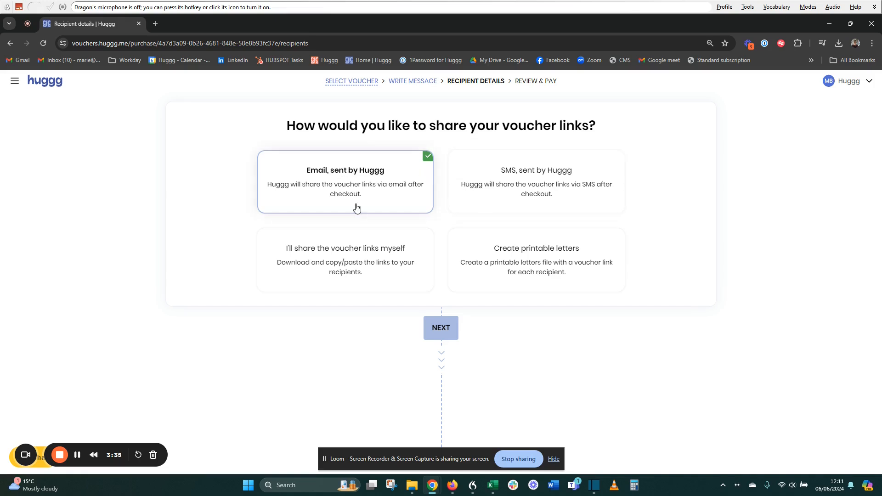
pyautogui.click(532, 192)
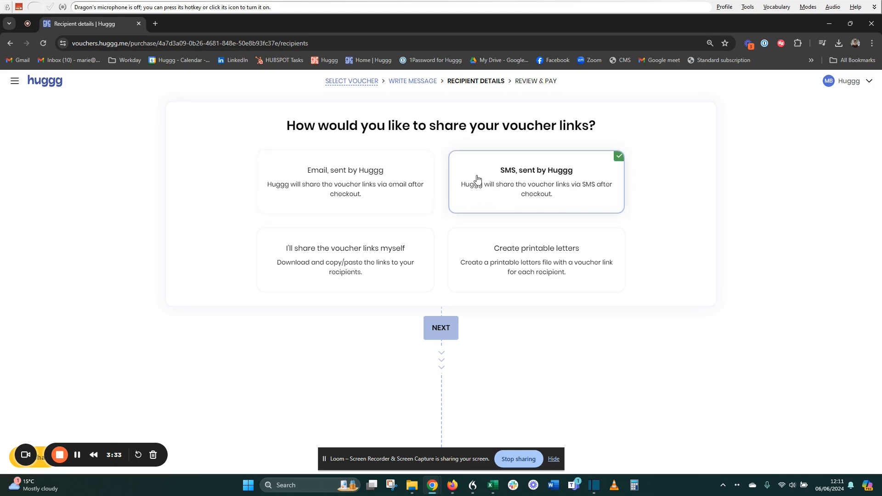
pyautogui.click(295, 183)
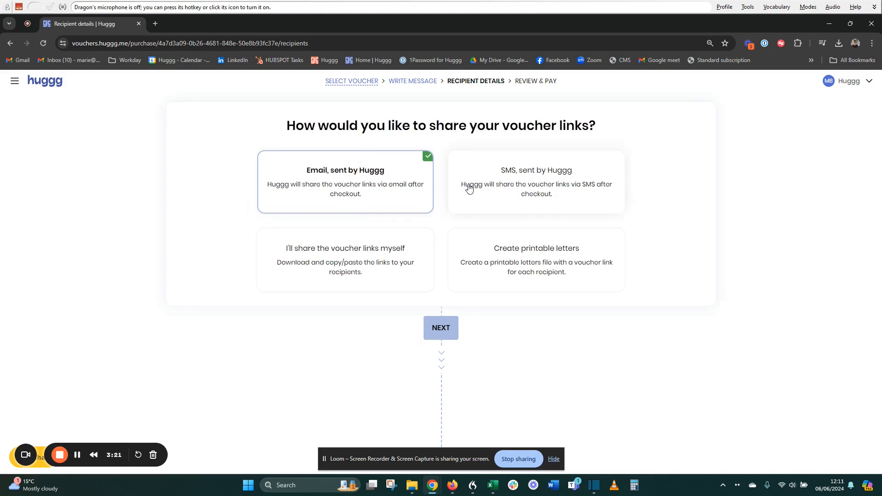
pyautogui.click(321, 266)
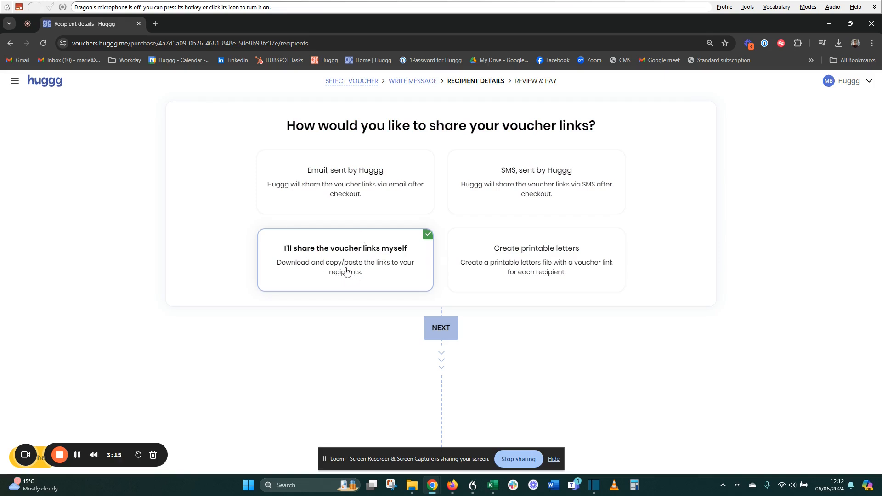
pyautogui.click(538, 257)
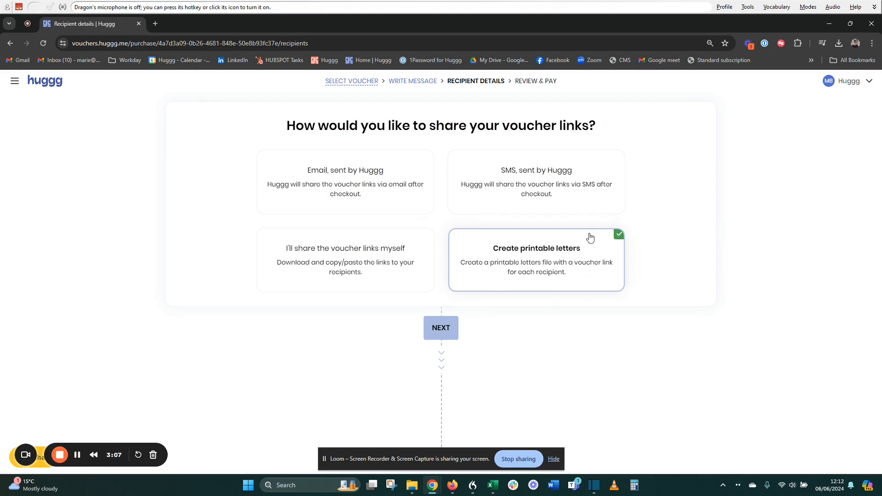
pyautogui.click(344, 201)
pyautogui.click(441, 327)
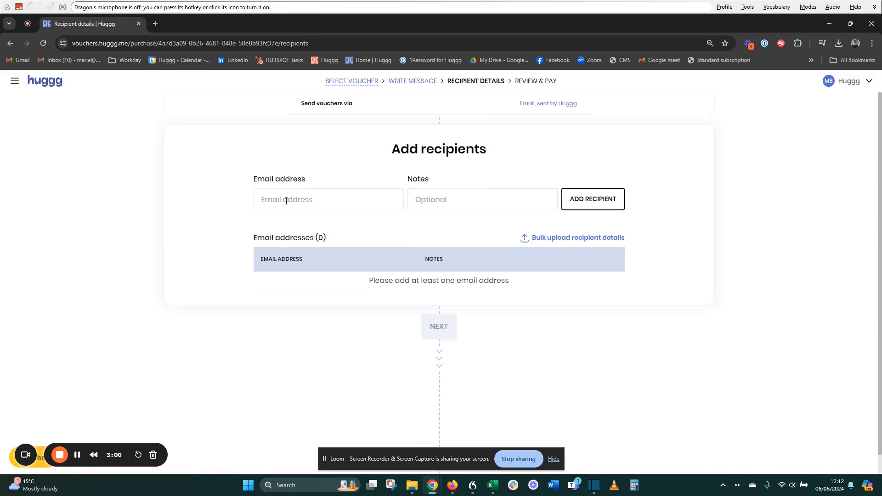
# Enter the recipient's e-mail address in the email field.
pyautogui.click(285, 200)
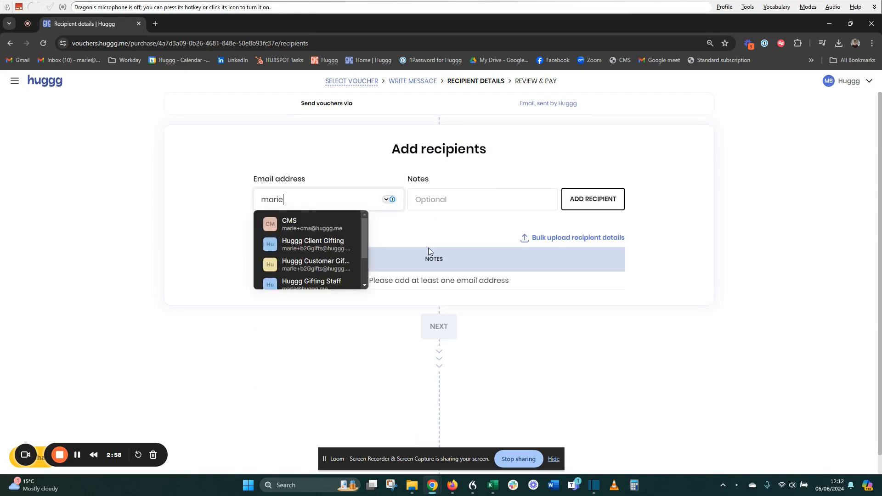
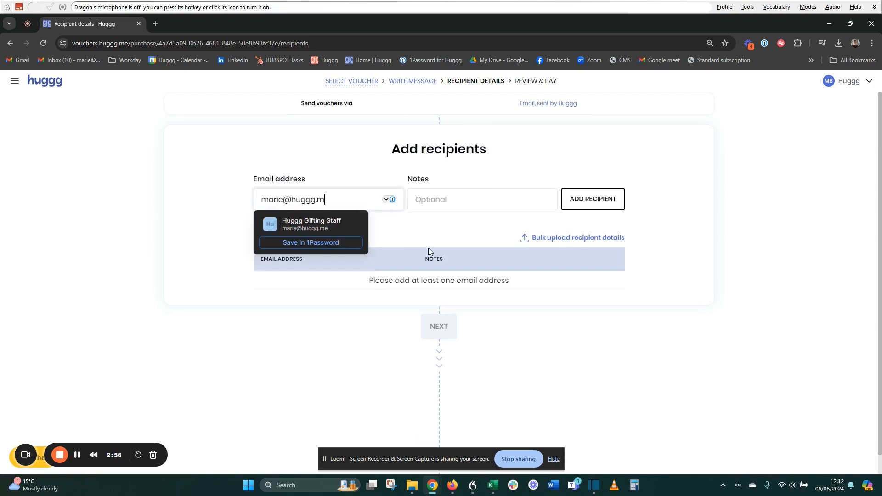
pyautogui.click(208, 171)
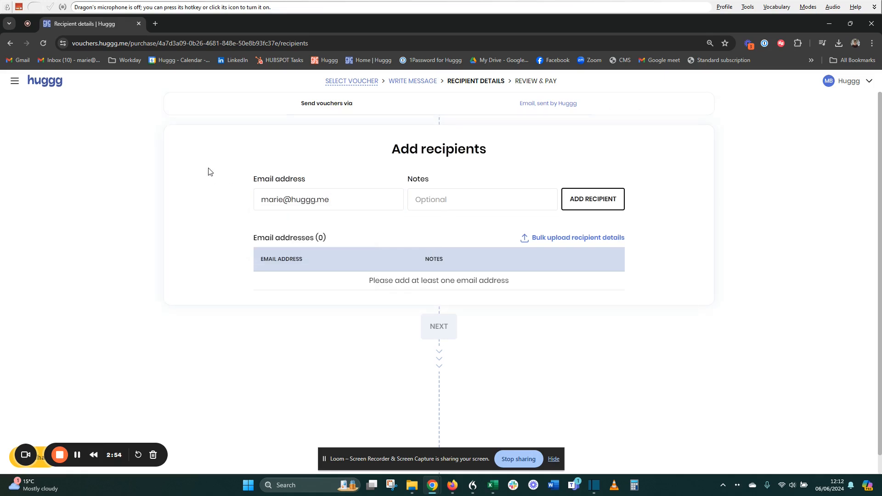
# Give the recipient the note 'MP/Notes' and add them to the recipients list.
pyautogui.click(473, 207)
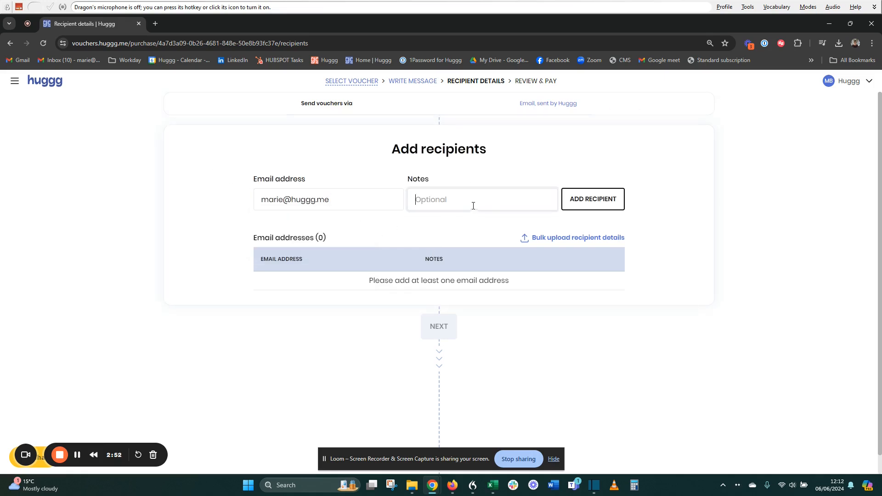
pyautogui.write('MP/Notes')
pyautogui.moveTo(455, 200); pyautogui.dragTo(415, 204)
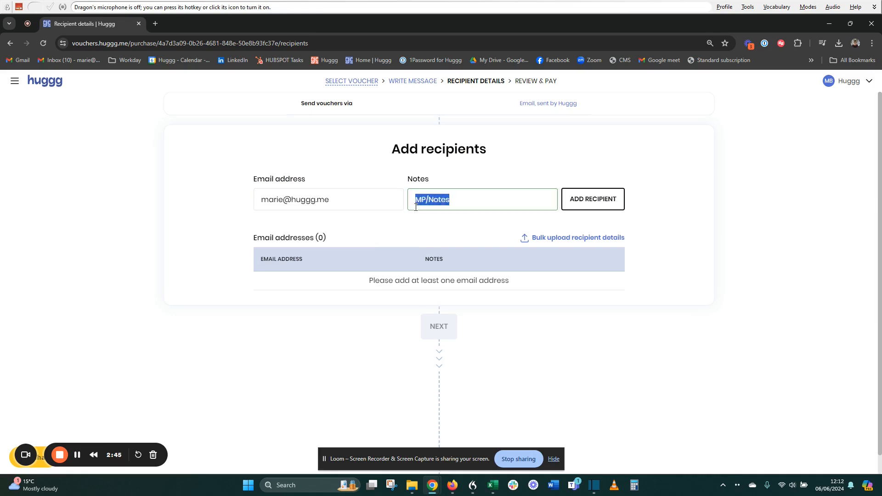
pyautogui.click(415, 207)
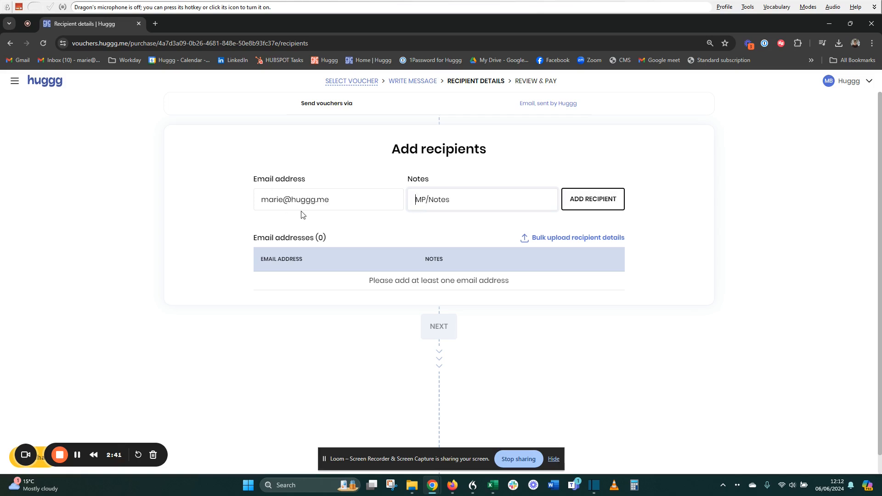
pyautogui.click(461, 200)
pyautogui.moveTo(452, 205); pyautogui.dragTo(416, 202)
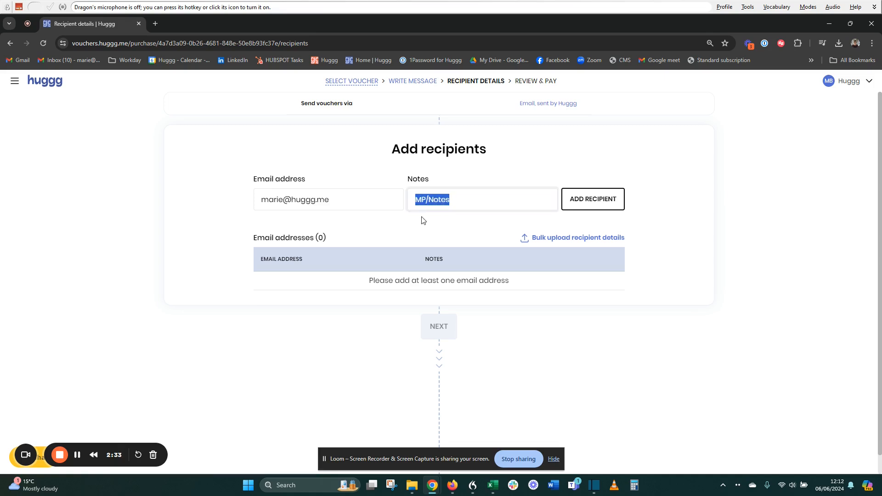
pyautogui.click(436, 221)
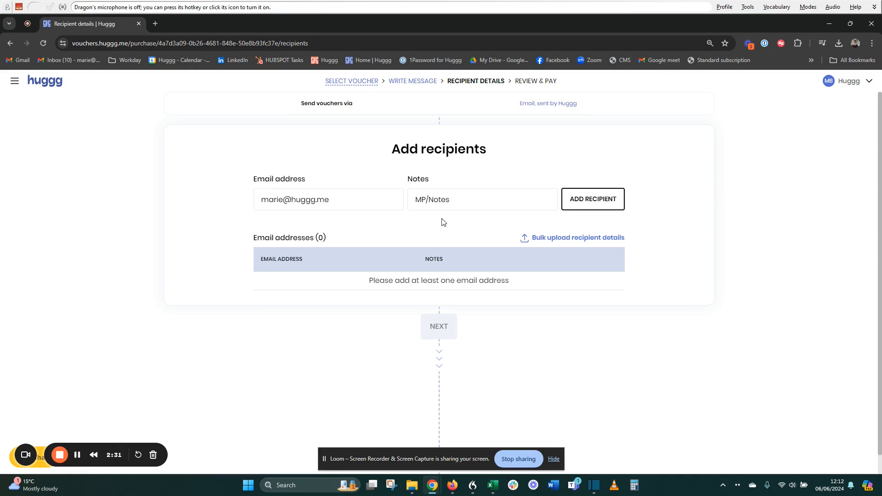
pyautogui.click(589, 202)
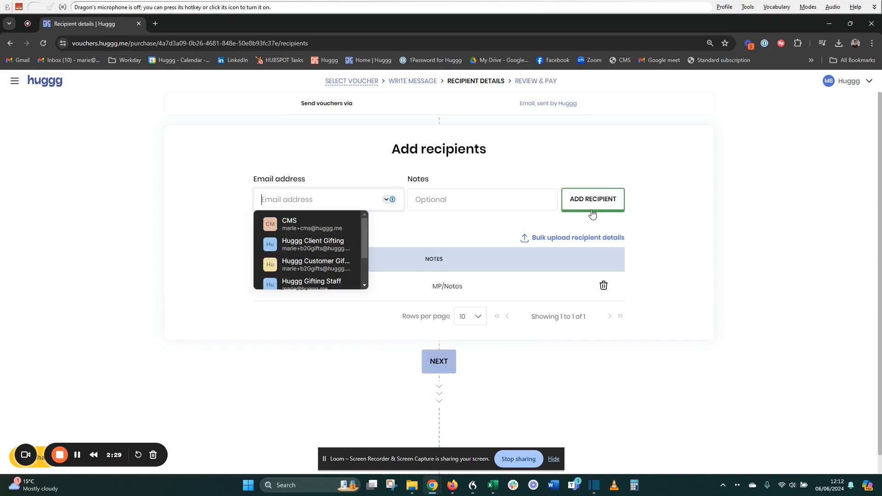
pyautogui.click(517, 366)
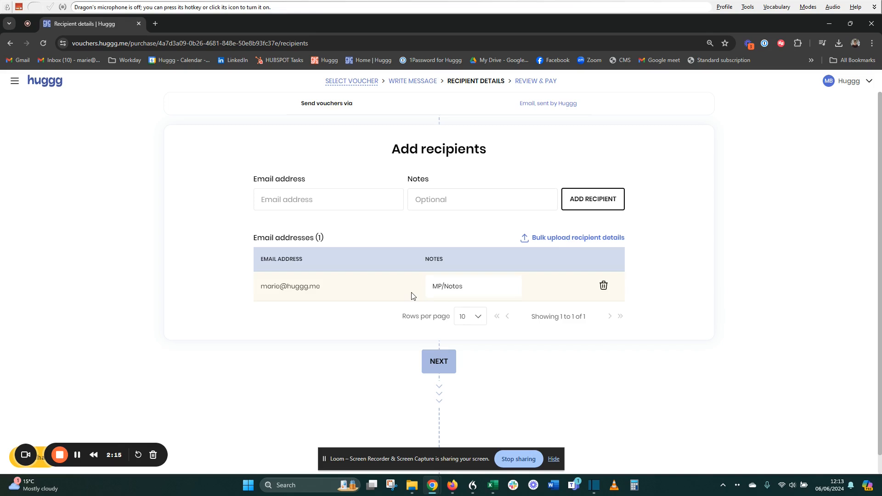
# In bulk upload, switch to the Upload a CSV tab and download the template as template (7).csv.
pyautogui.click(596, 239)
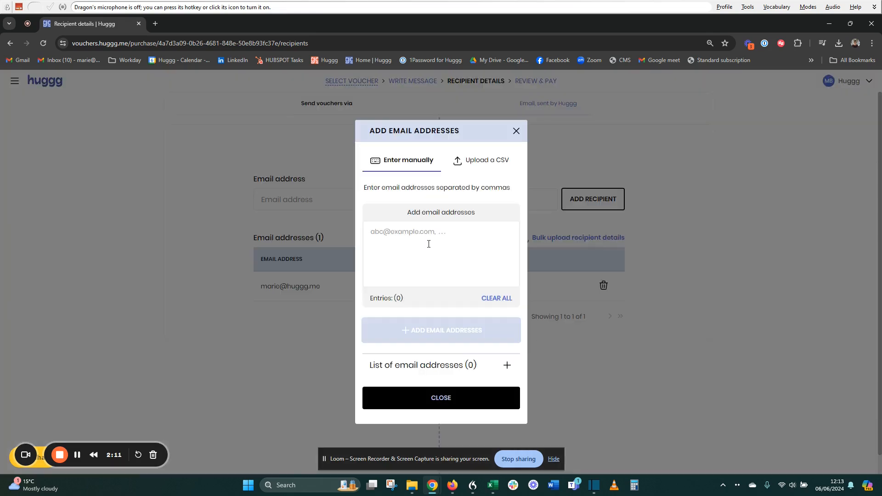
pyautogui.click(390, 231)
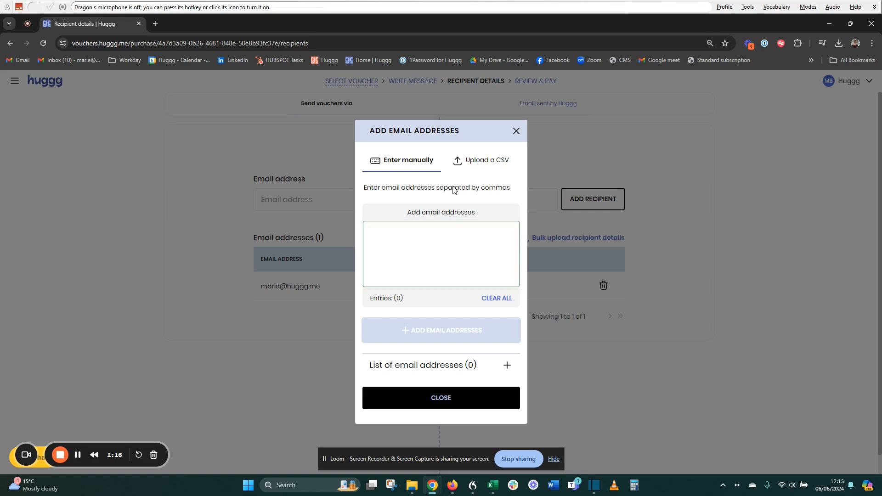
pyautogui.click(461, 162)
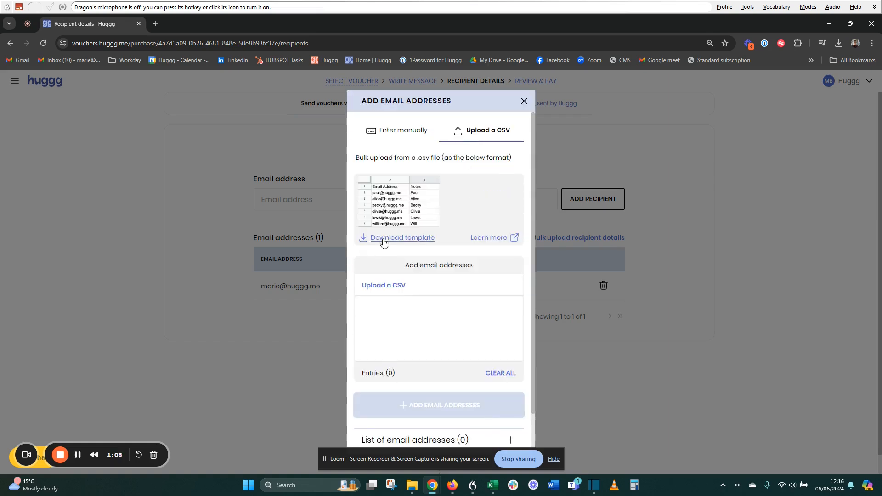
pyautogui.click(383, 238)
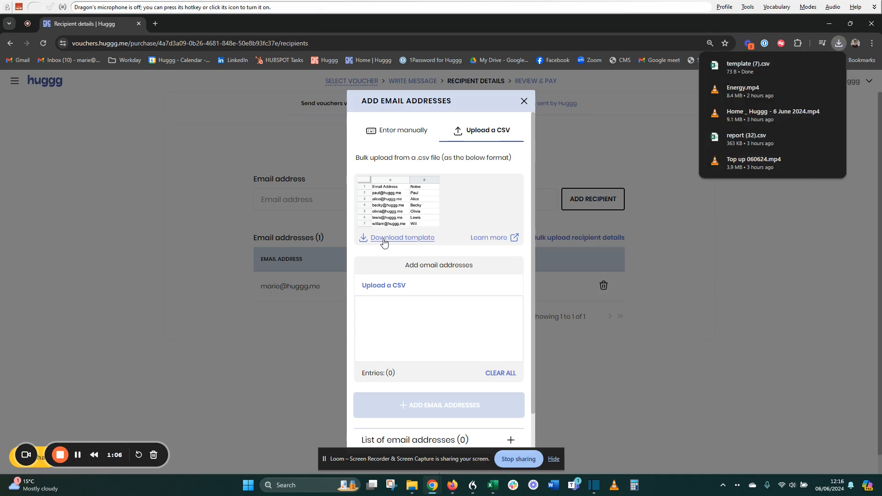
# Open template (7).csv in Excel and widen column A to show the addresses.
pyautogui.click(745, 73)
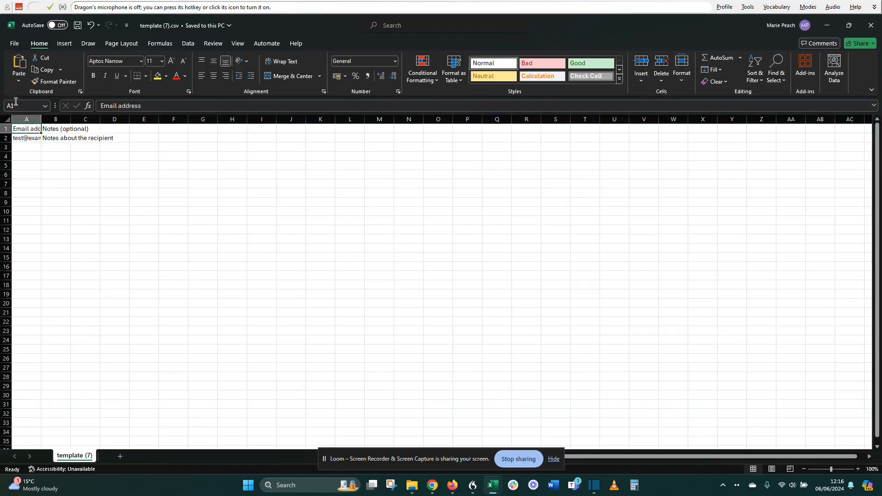
pyautogui.moveTo(42, 121); pyautogui.dragTo(237, 132)
# Copy the twelve e-mail addresses in column A of Book1.
pyautogui.moveTo(500, 486)
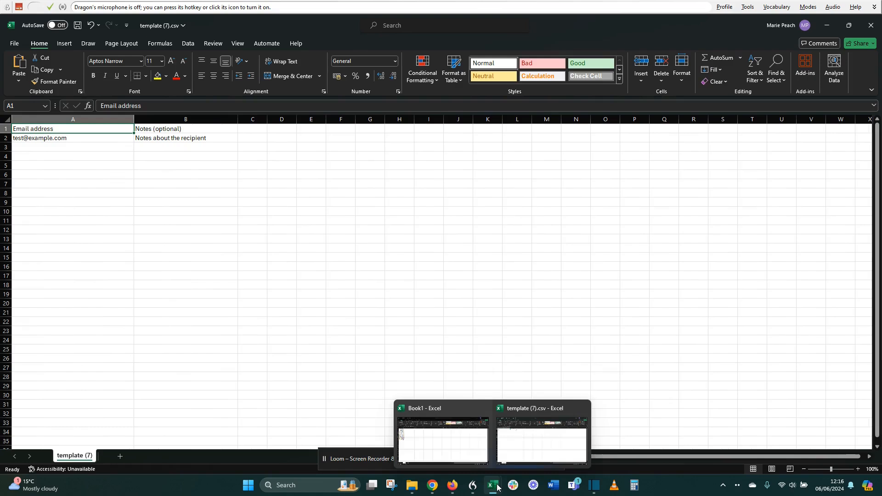
pyautogui.click(417, 448)
pyautogui.click(94, 341)
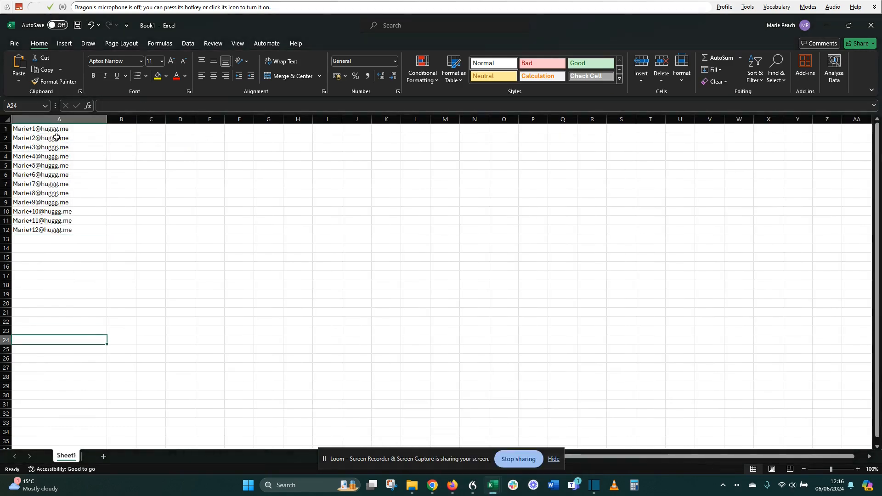
pyautogui.moveTo(33, 129); pyautogui.dragTo(46, 240)
pyautogui.hotkey('ctrl', 'c')
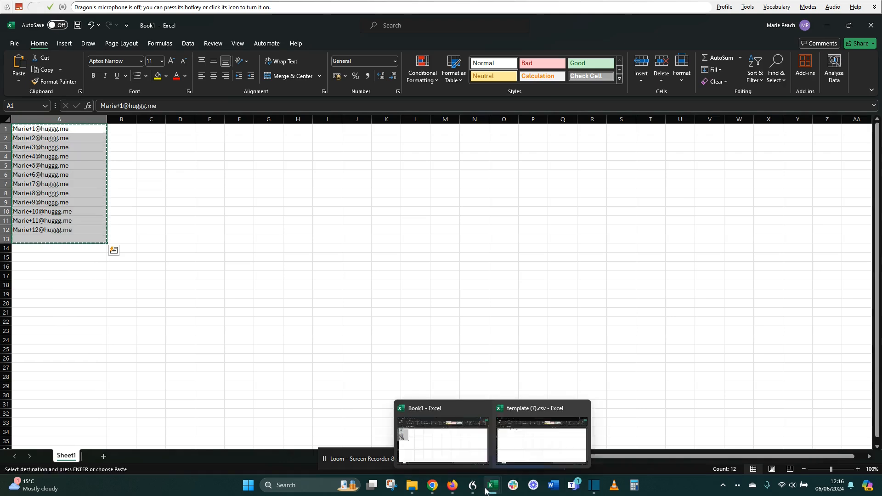
# Paste the addresses into template (7).csv from A3, below the example row.
pyautogui.moveTo(493, 486)
pyautogui.click(544, 450)
pyautogui.hotkey('ctrl', 'v')
pyautogui.click(158, 202)
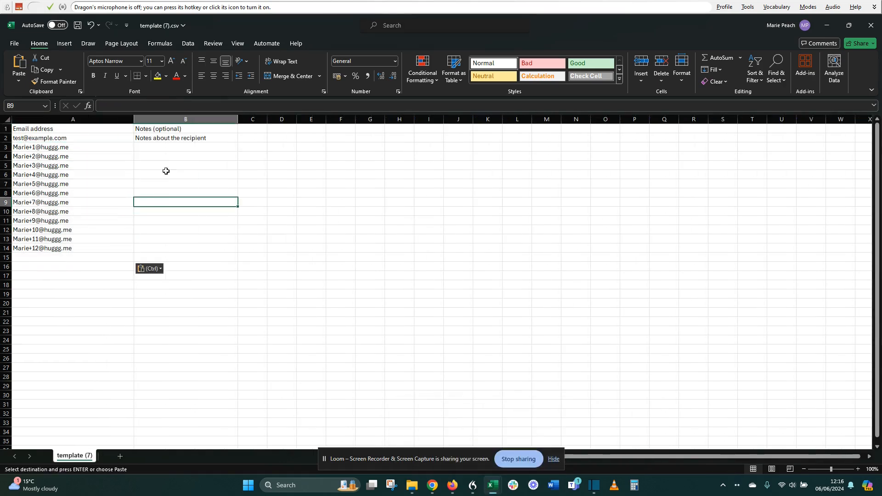
pyautogui.click(169, 147)
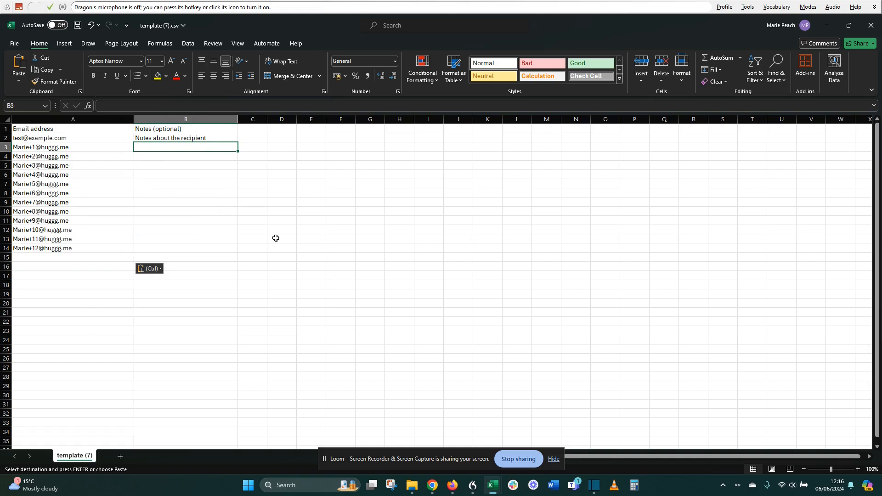
# Fill B3:B14 with notes Mp/123 to Mp/134, then save and close template (7).csv.
pyautogui.write('M')
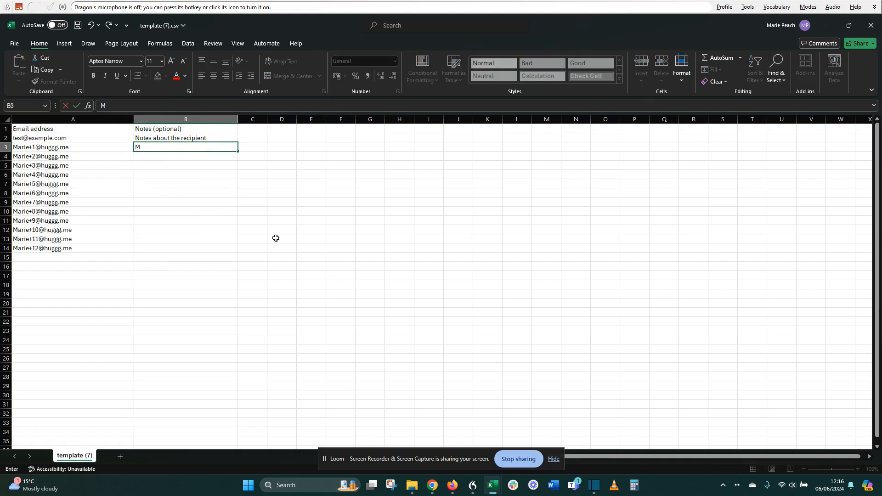
pyautogui.write('p/123')
pyautogui.press('Return')
pyautogui.click(231, 146)
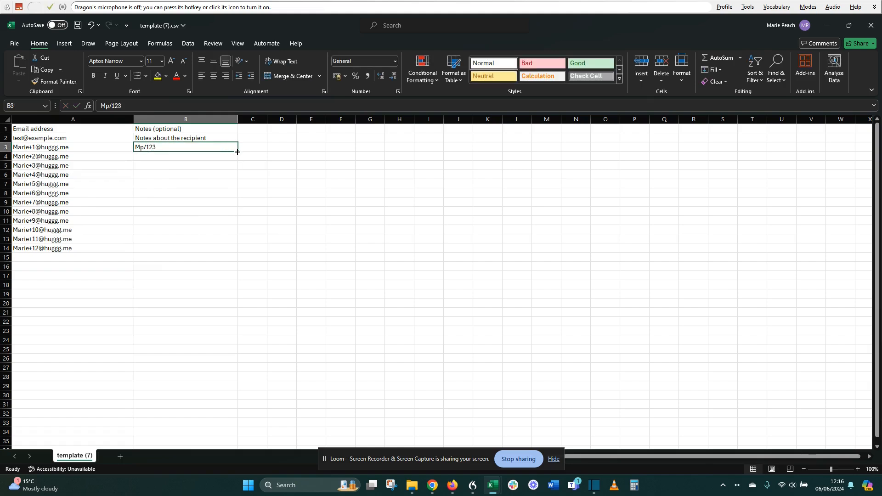
pyautogui.moveTo(237, 151); pyautogui.dragTo(232, 242)
pyautogui.click(191, 275)
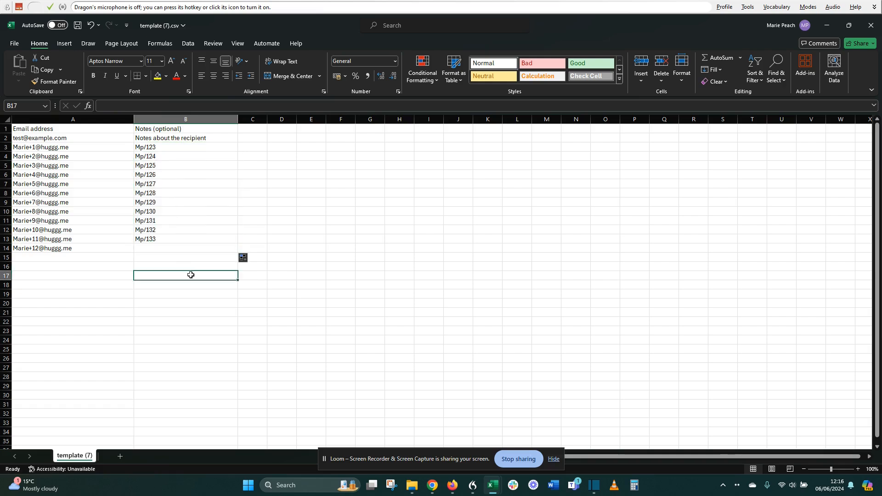
pyautogui.click(187, 240)
pyautogui.click(100, 266)
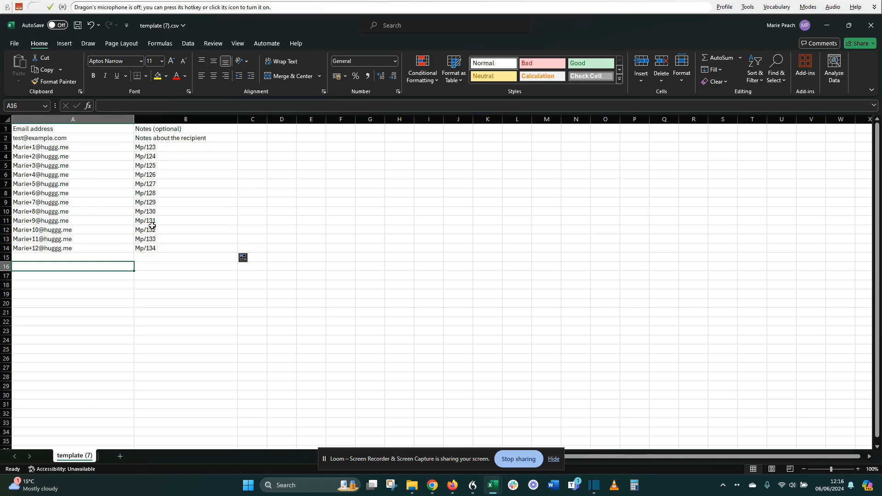
pyautogui.click(78, 25)
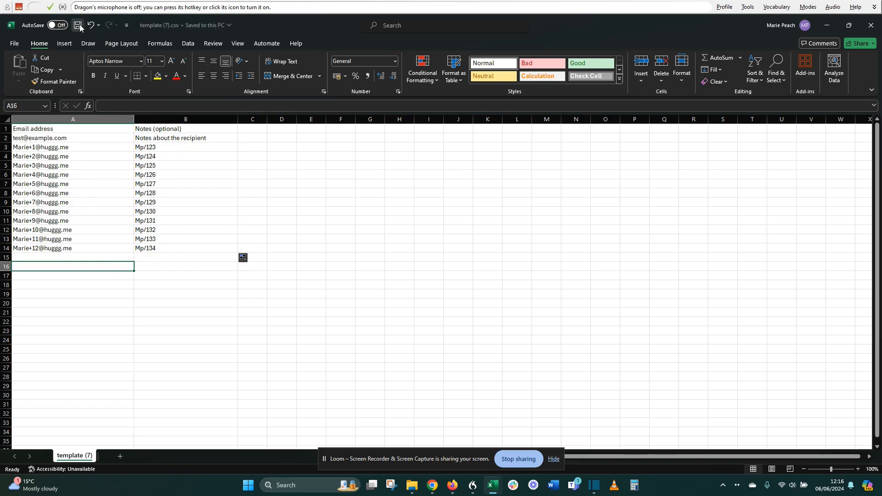
pyautogui.click(829, 25)
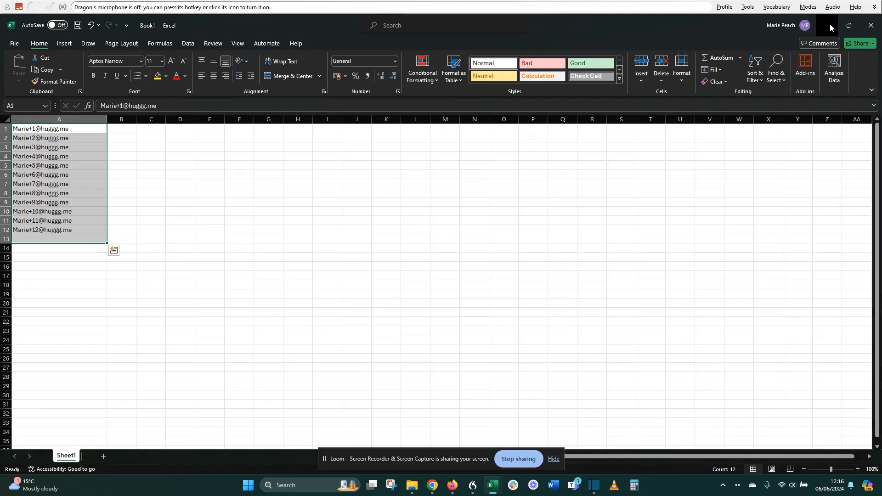
# Upload template (7).csv from Downloads and add its 13 addresses with notes as recipients.
pyautogui.click(829, 25)
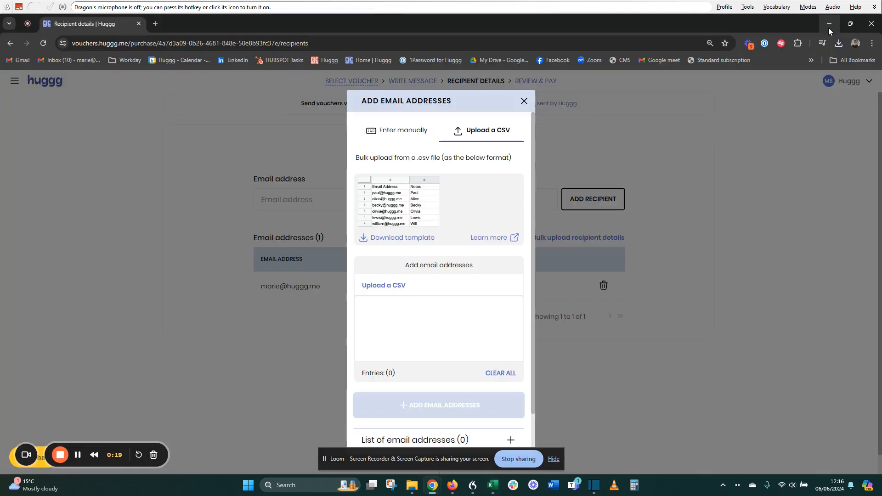
pyautogui.click(377, 287)
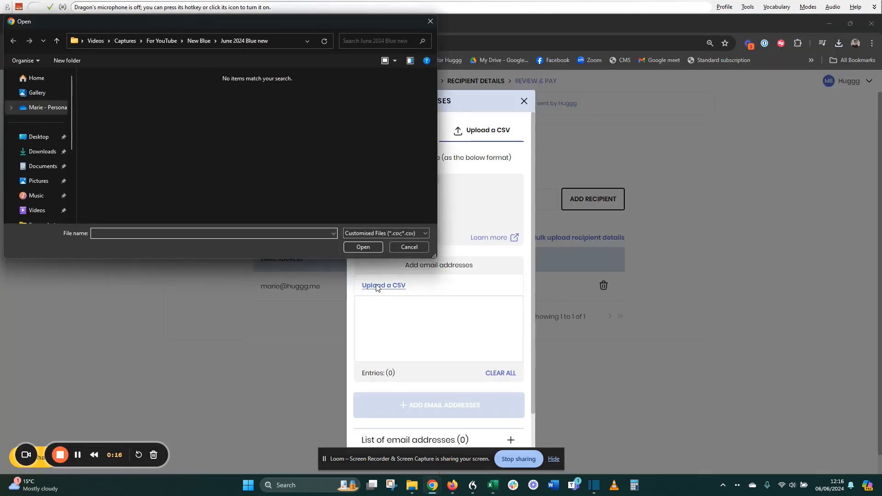
pyautogui.click(39, 152)
pyautogui.click(115, 117)
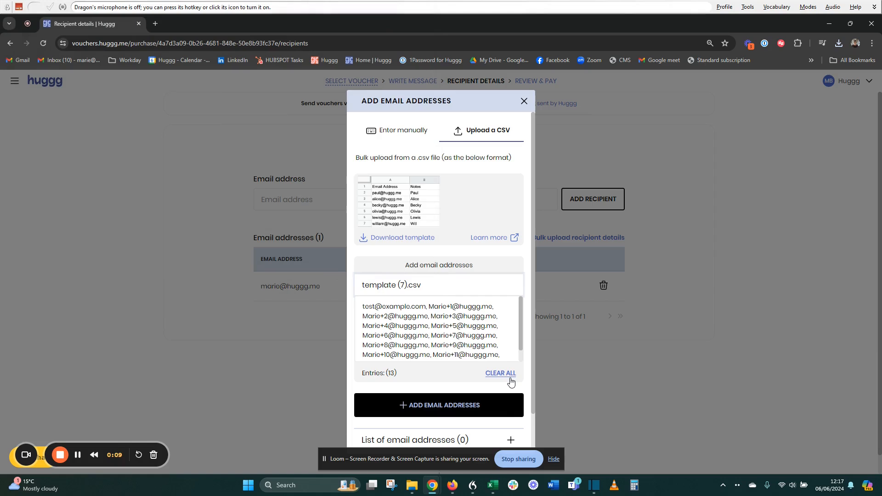
pyautogui.click(425, 405)
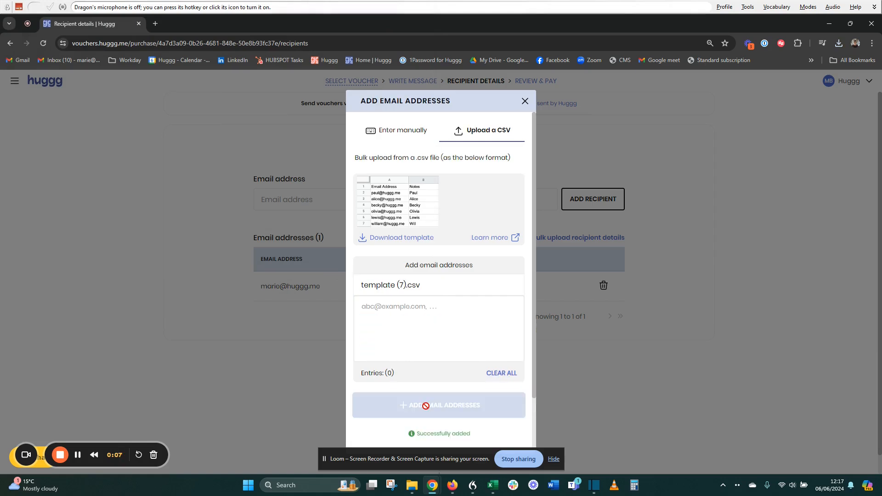
pyautogui.scroll(-3, 425, 405)
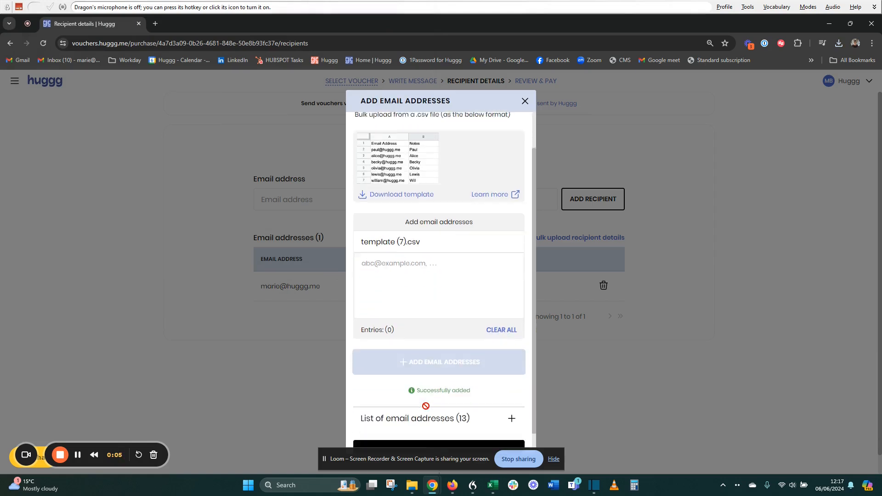
pyautogui.click(428, 419)
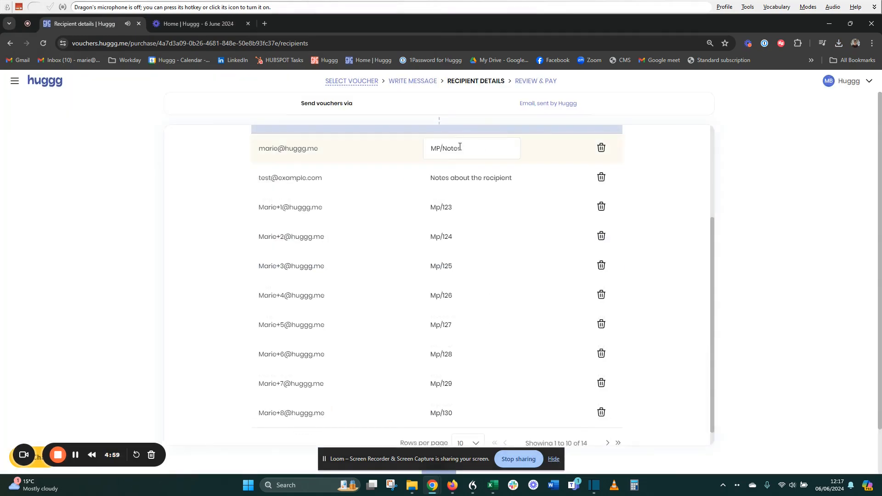
# Change the Mp/125 recipient note to Mp/125af and save it.
pyautogui.scroll(5, 459, 162)
pyautogui.scroll(-1, 460, 162)
pyautogui.scroll(-2, 461, 162)
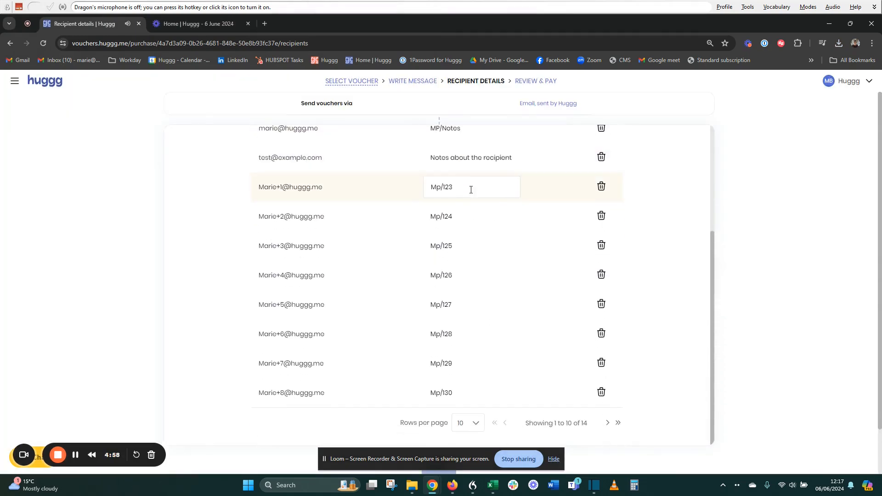
pyautogui.click(456, 187)
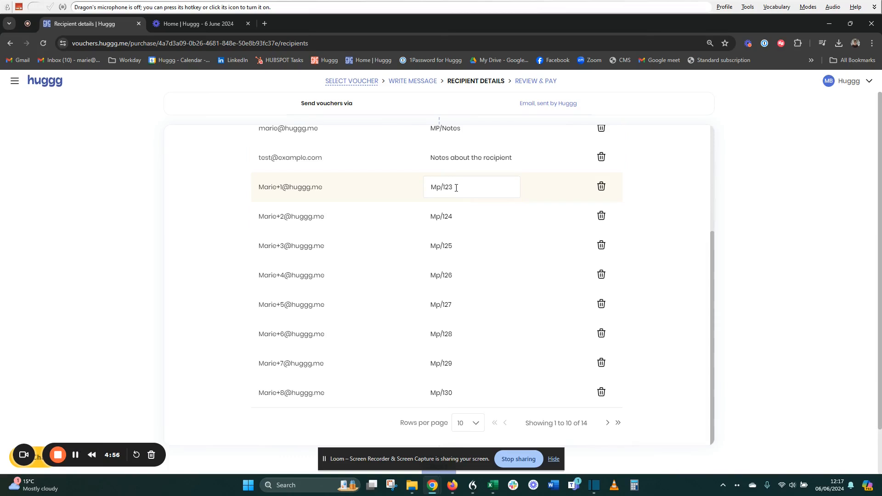
pyautogui.click(459, 216)
pyautogui.click(511, 252)
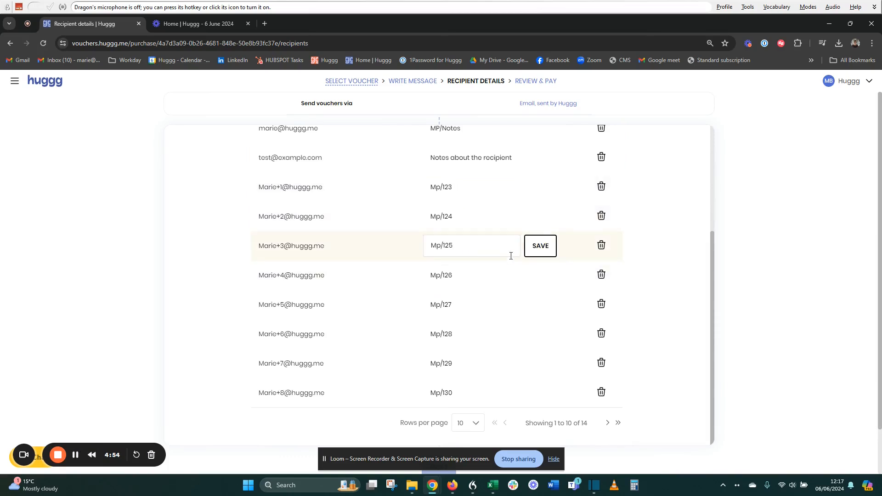
pyautogui.write('af')
pyautogui.click(540, 248)
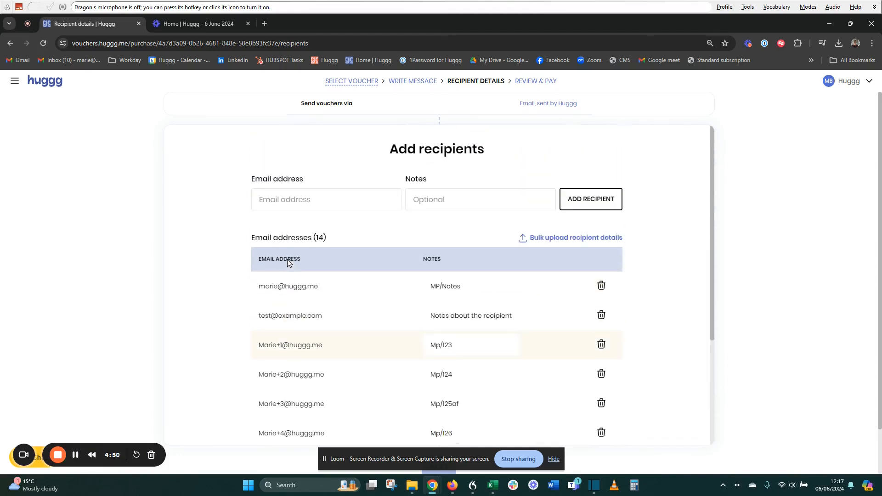
pyautogui.scroll(3, 583, 178)
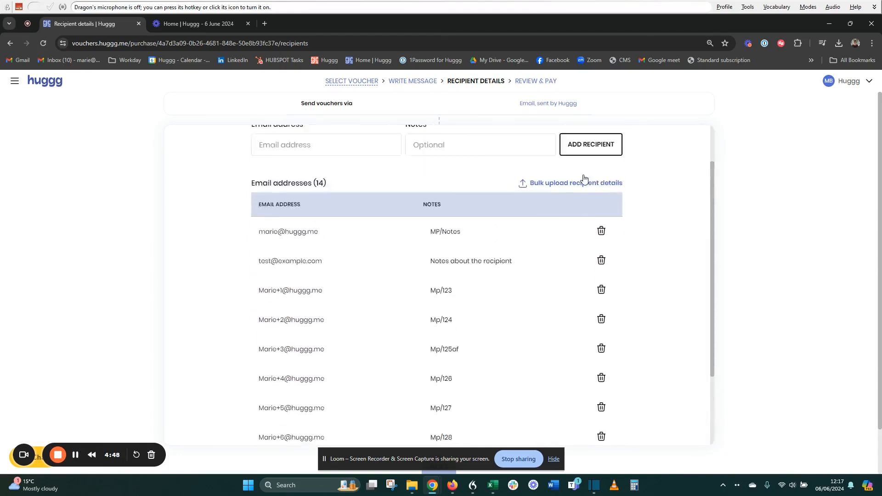
pyautogui.scroll(-3, 583, 178)
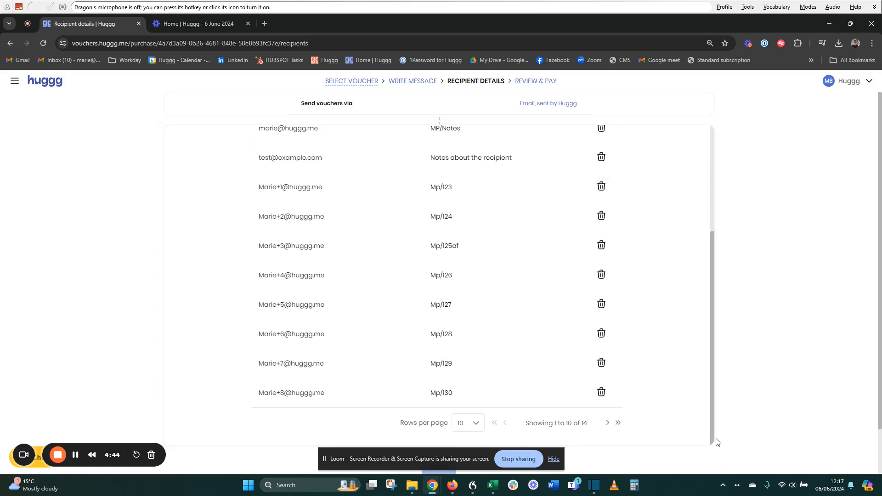
pyautogui.scroll(-1, 716, 442)
# After previewing Scheduled send, set the voucher emails to send now, straight after checkout.
pyautogui.click(451, 420)
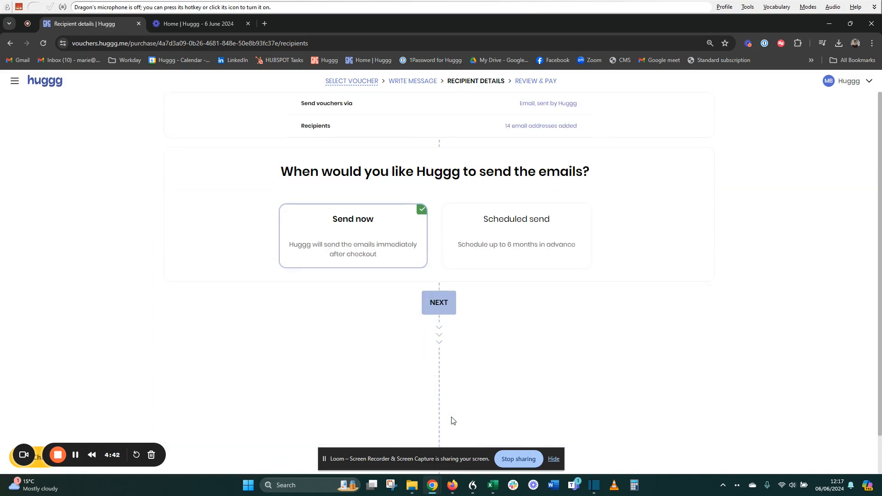
pyautogui.click(553, 458)
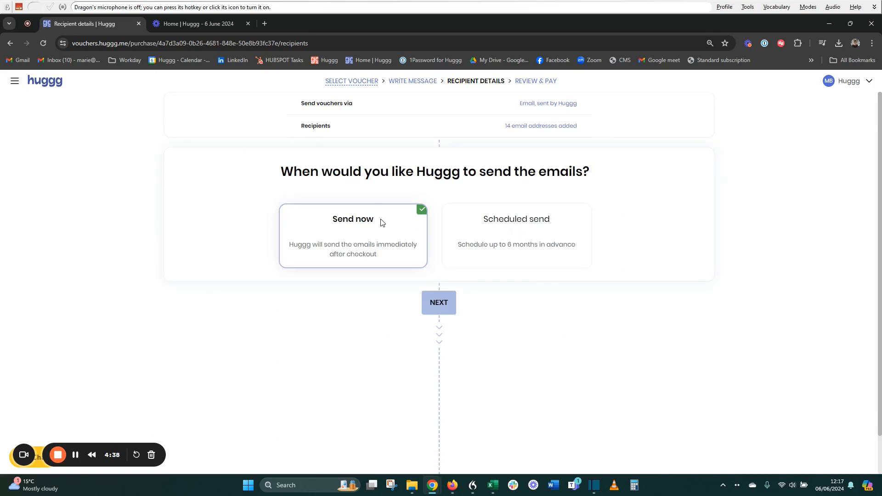
pyautogui.click(537, 240)
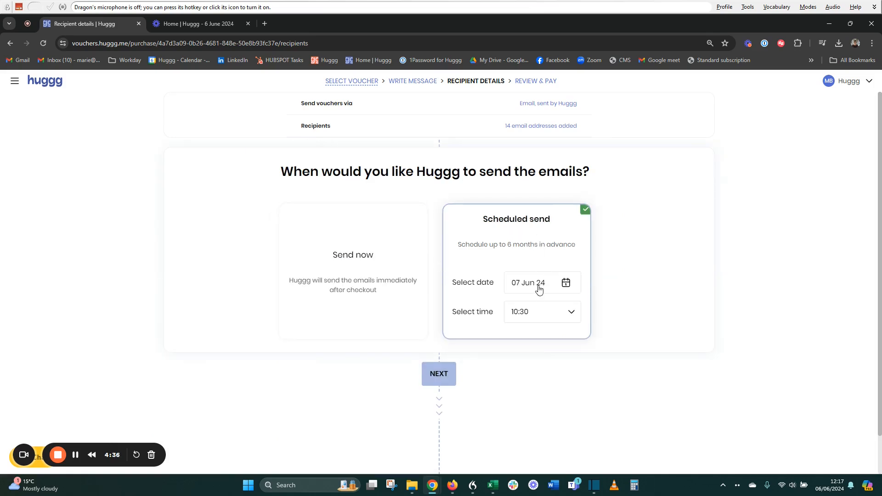
pyautogui.click(368, 255)
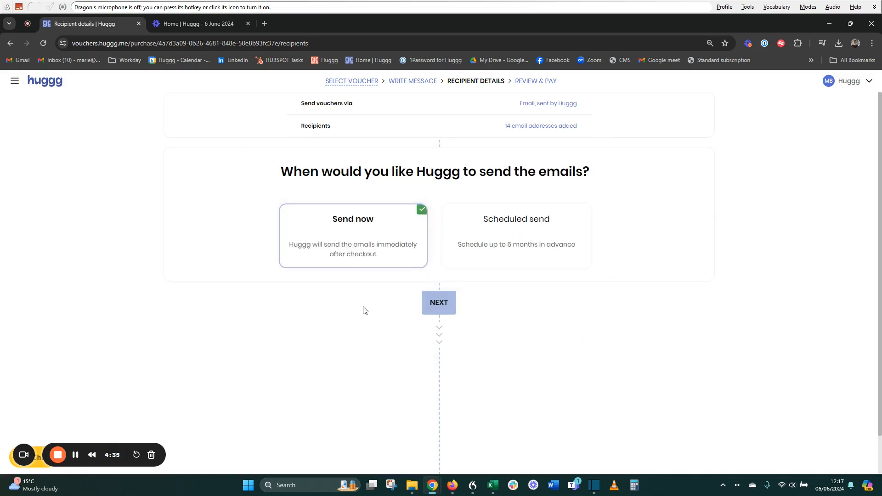
pyautogui.click(453, 303)
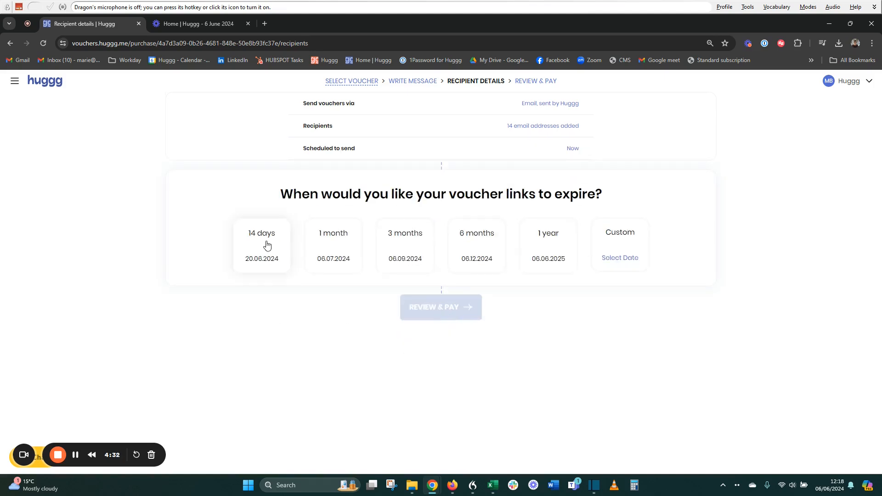
# Change link expiry from 14 days to the custom date 8 June 2024, then continue to payment.
pyautogui.click(267, 246)
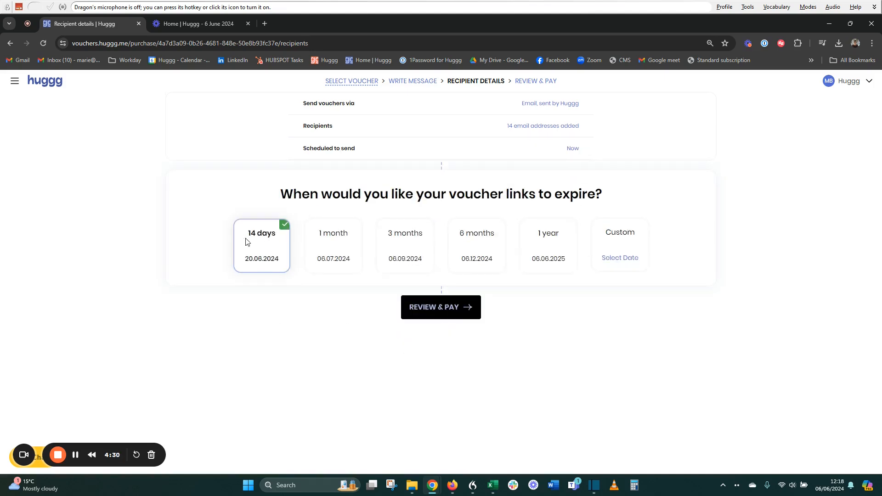
pyautogui.click(610, 258)
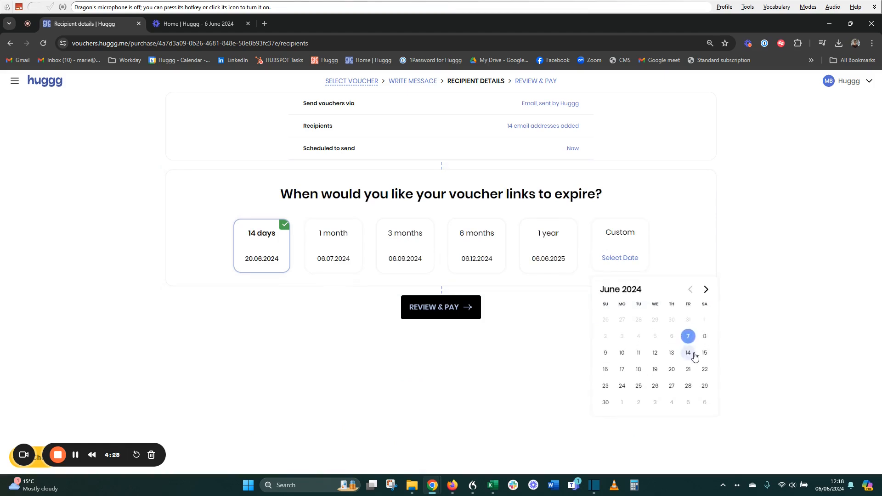
pyautogui.click(704, 339)
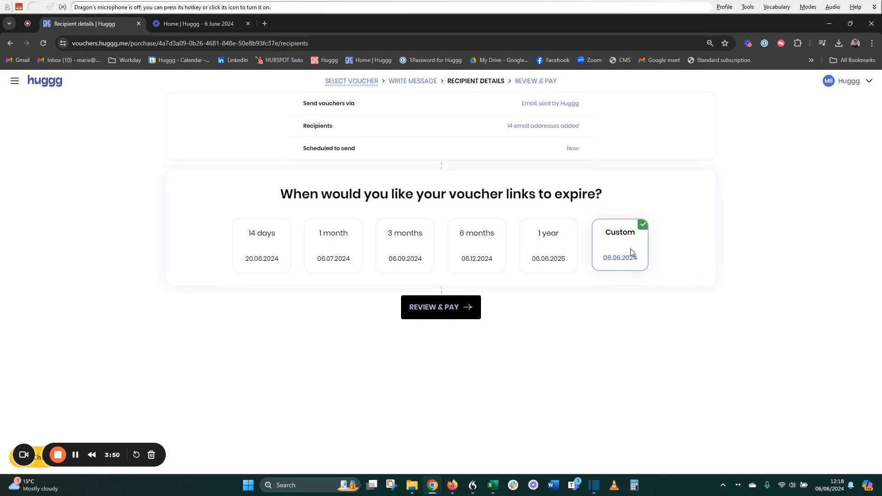
pyautogui.click(436, 314)
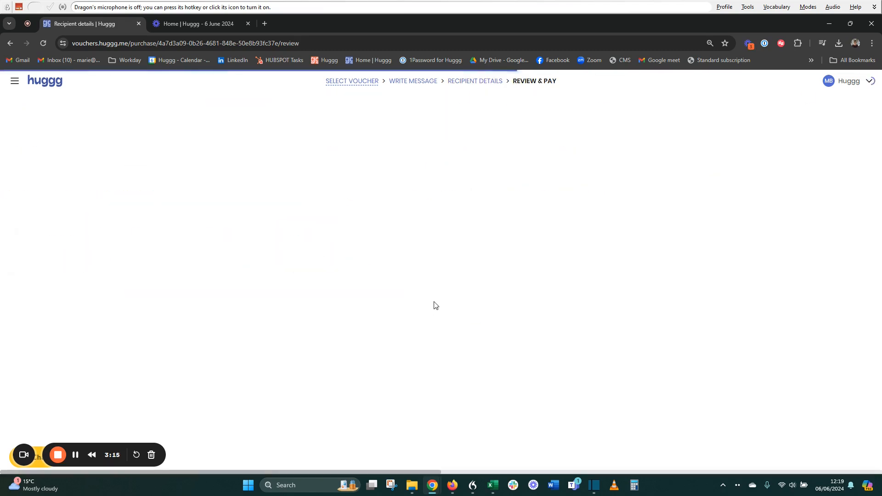
# Choose reason code HSF, pay £180.00 for the nine vouchers, and go back to the homepage.
pyautogui.click(545, 304)
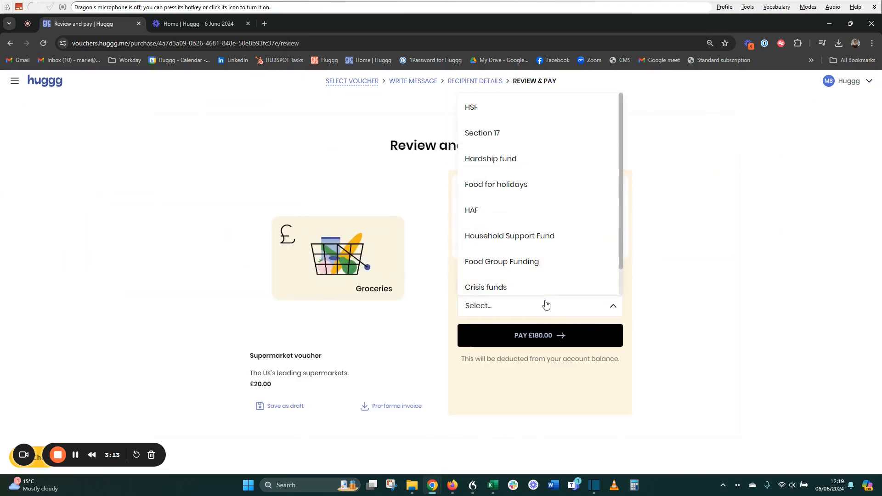
pyautogui.click(504, 112)
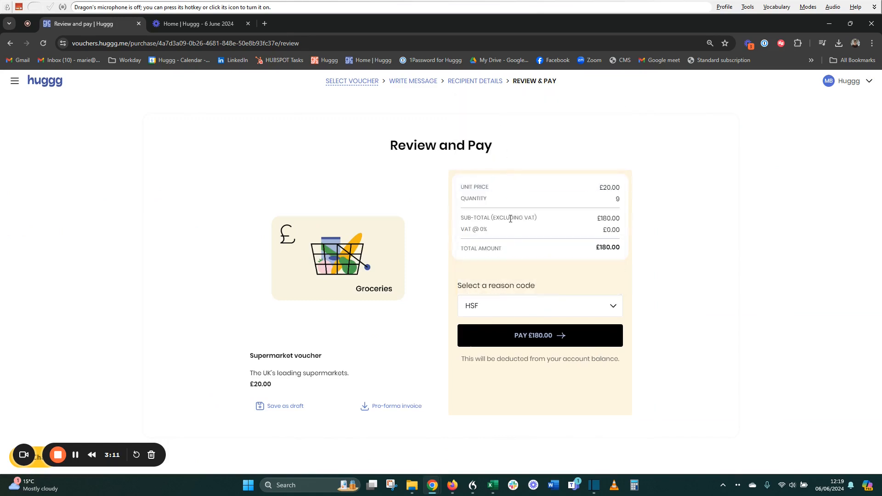
pyautogui.click(527, 341)
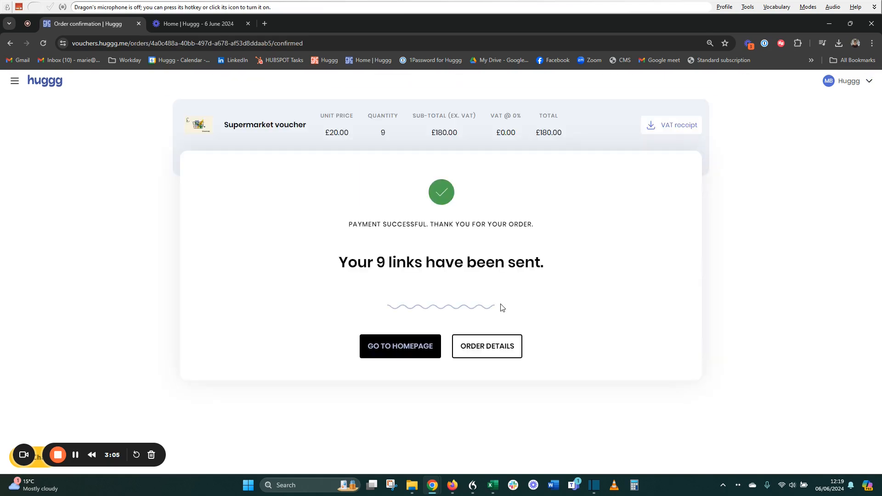
pyautogui.click(411, 355)
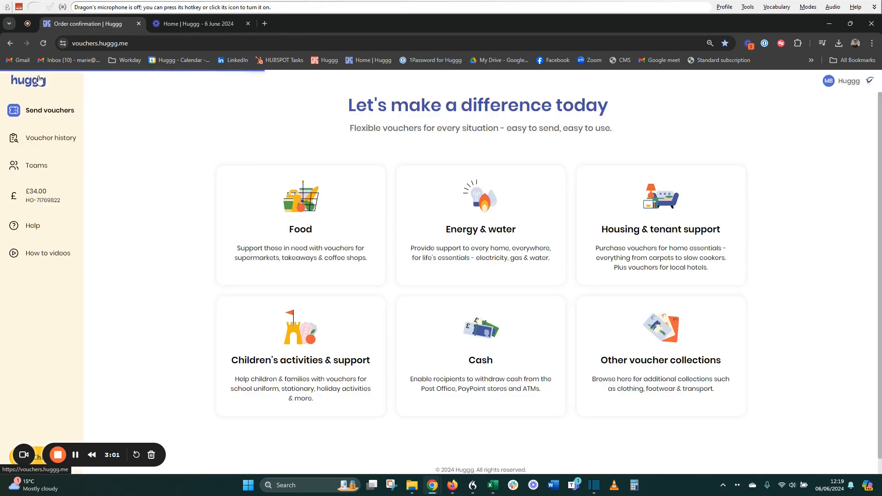
# Open Voucher history from the sidebar and expand the Link status filter dropdown.
pyautogui.click(39, 140)
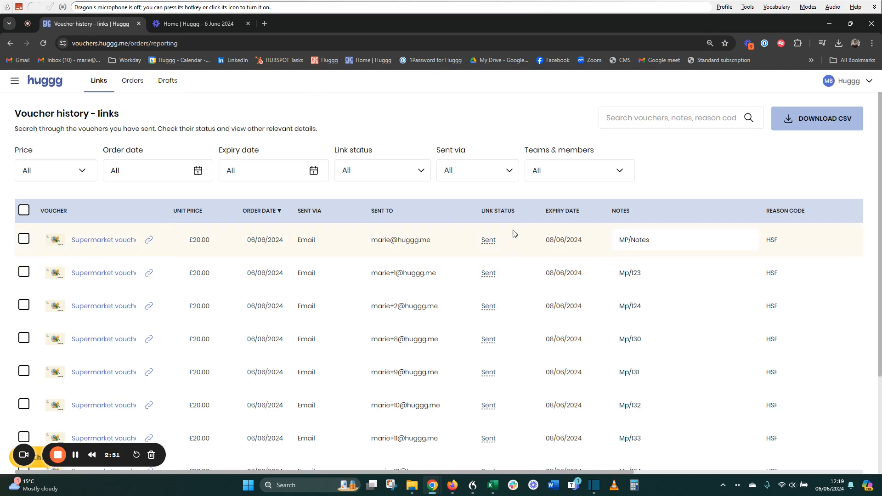
pyautogui.click(418, 174)
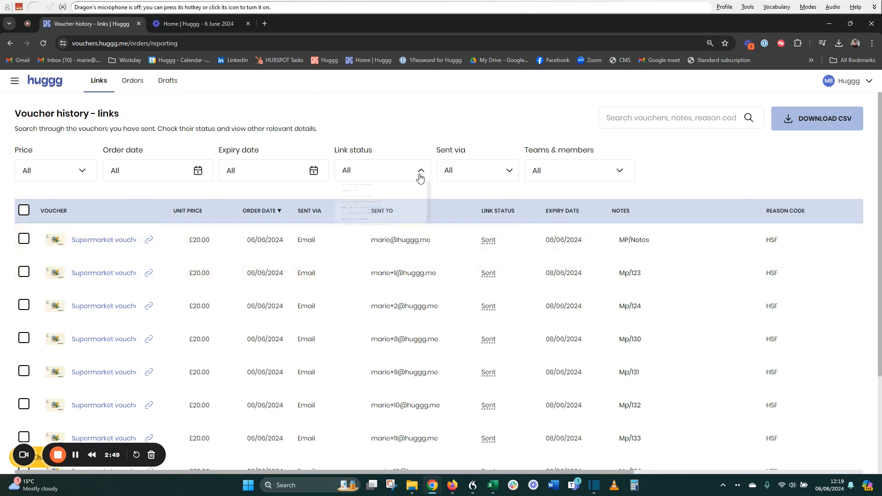